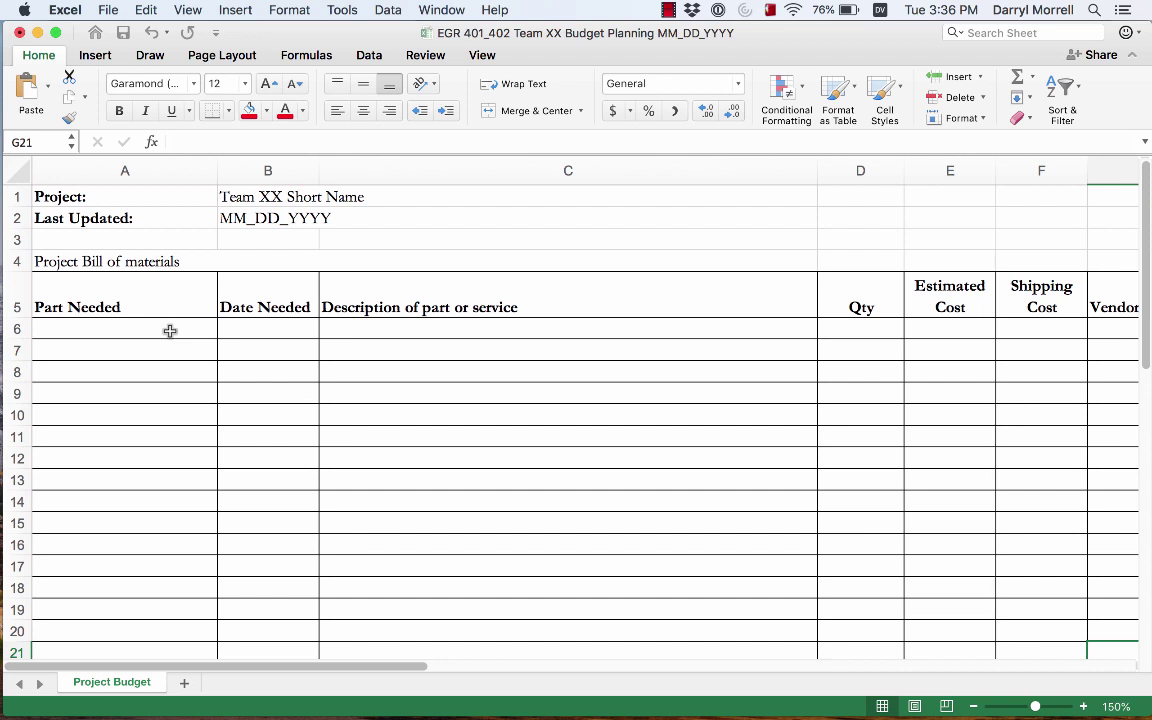
Enter Stepper Motor as the first part in row 6 of the bill of materials, needed by September 1
click(150, 329)
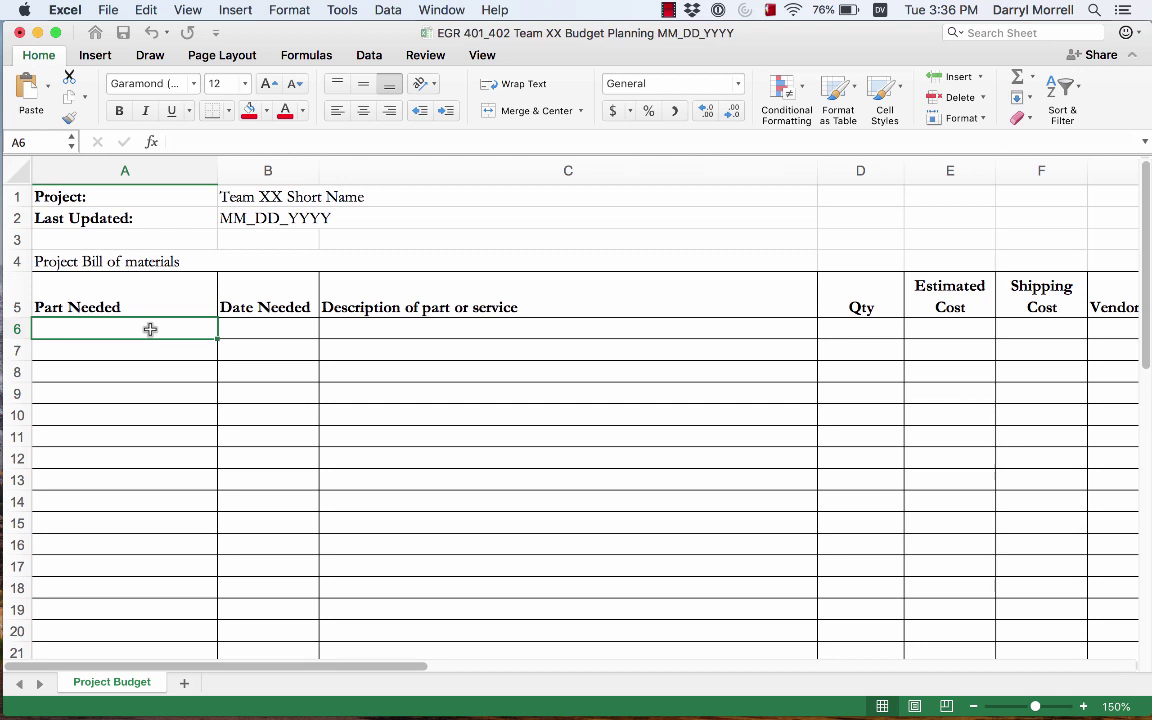
text(Stepp)
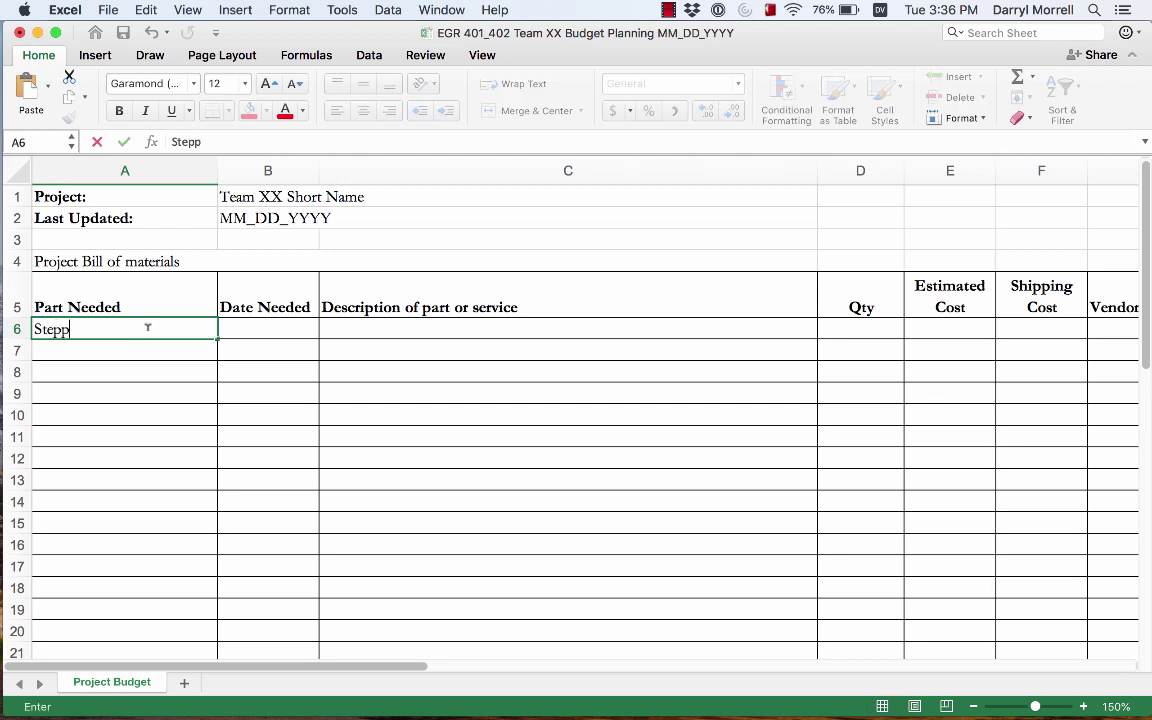
text(er Moto)
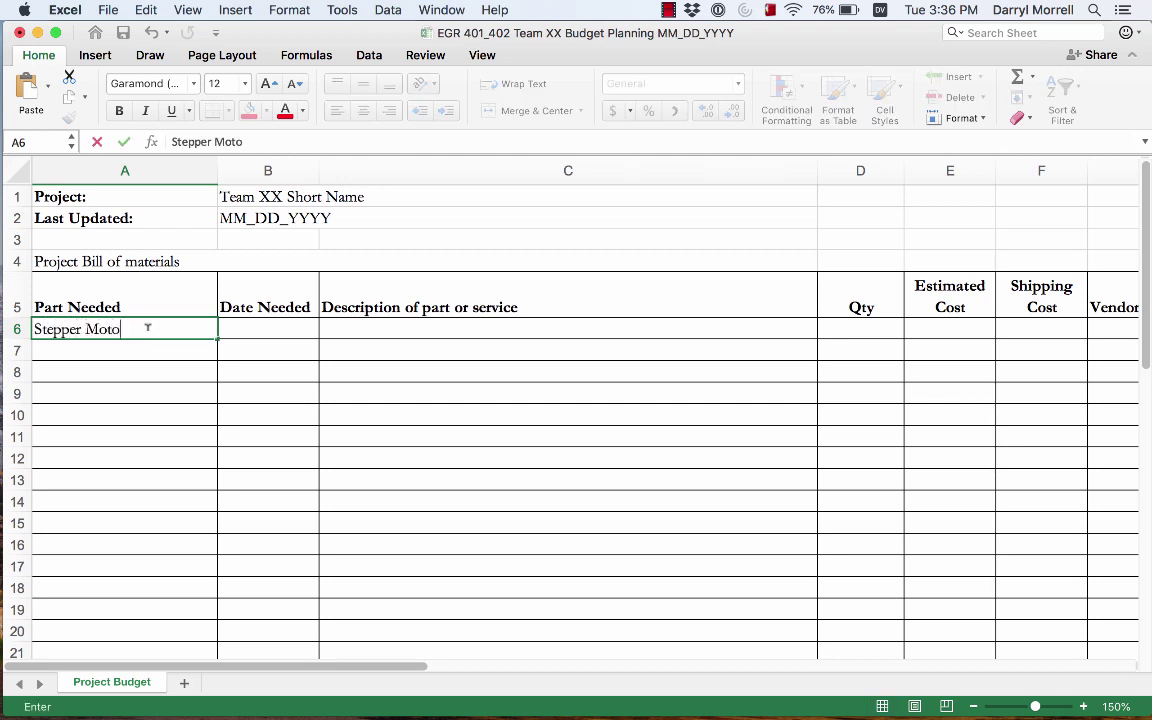
text(r)
key(Tab)
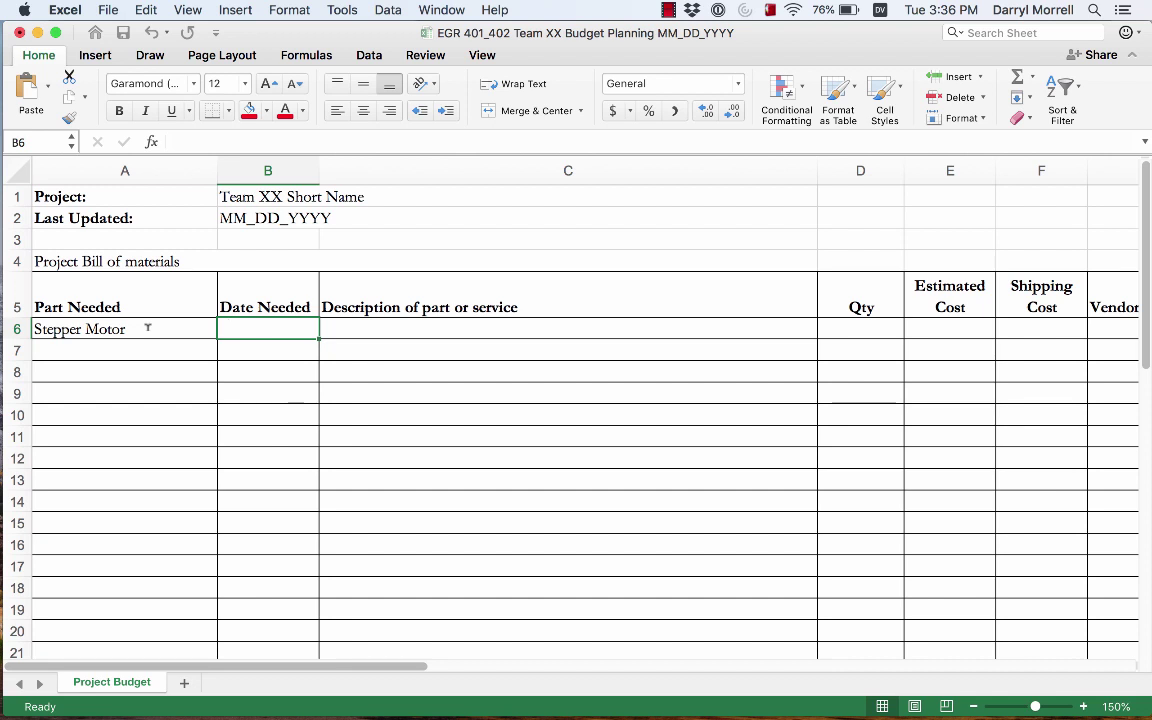
text(September 1)
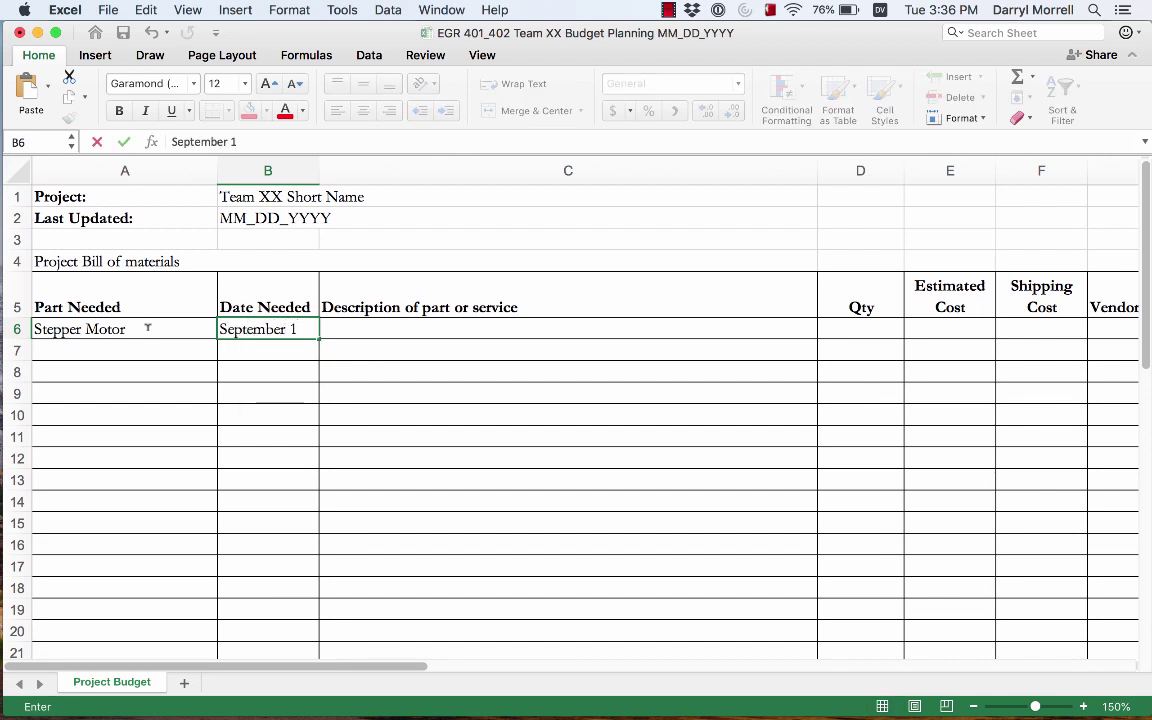
key(Tab)
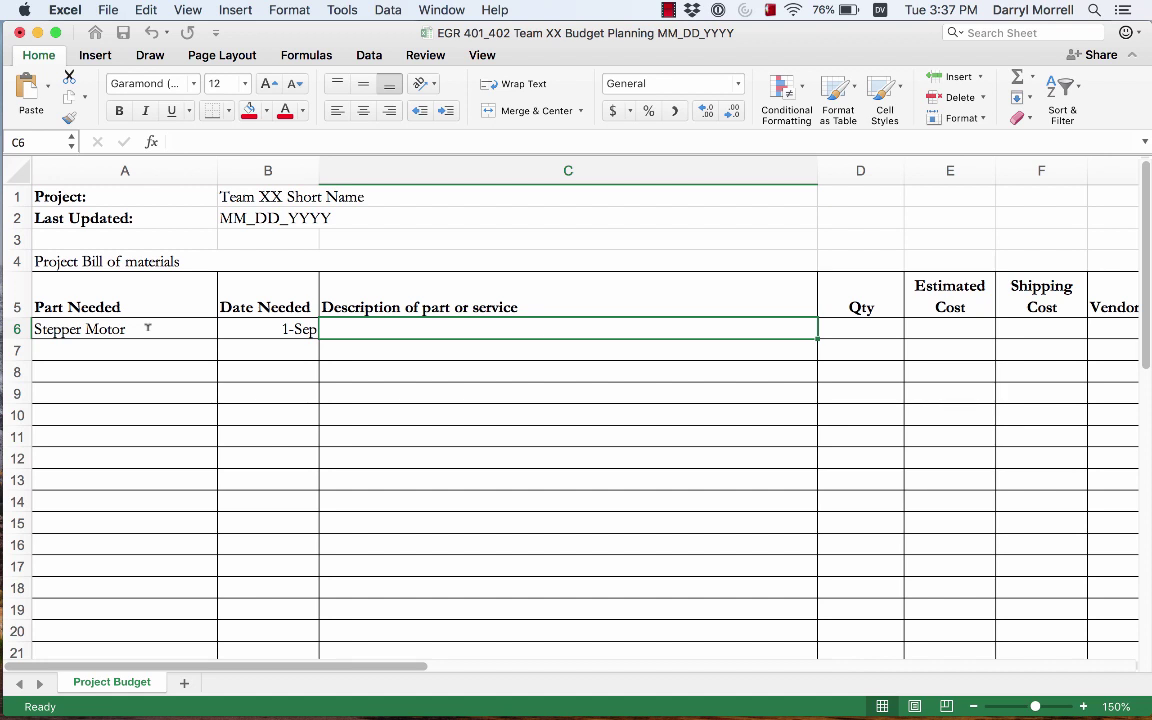
Describe the stepper motor as "Motors R Us, Part no 12345678"
text(Motor)
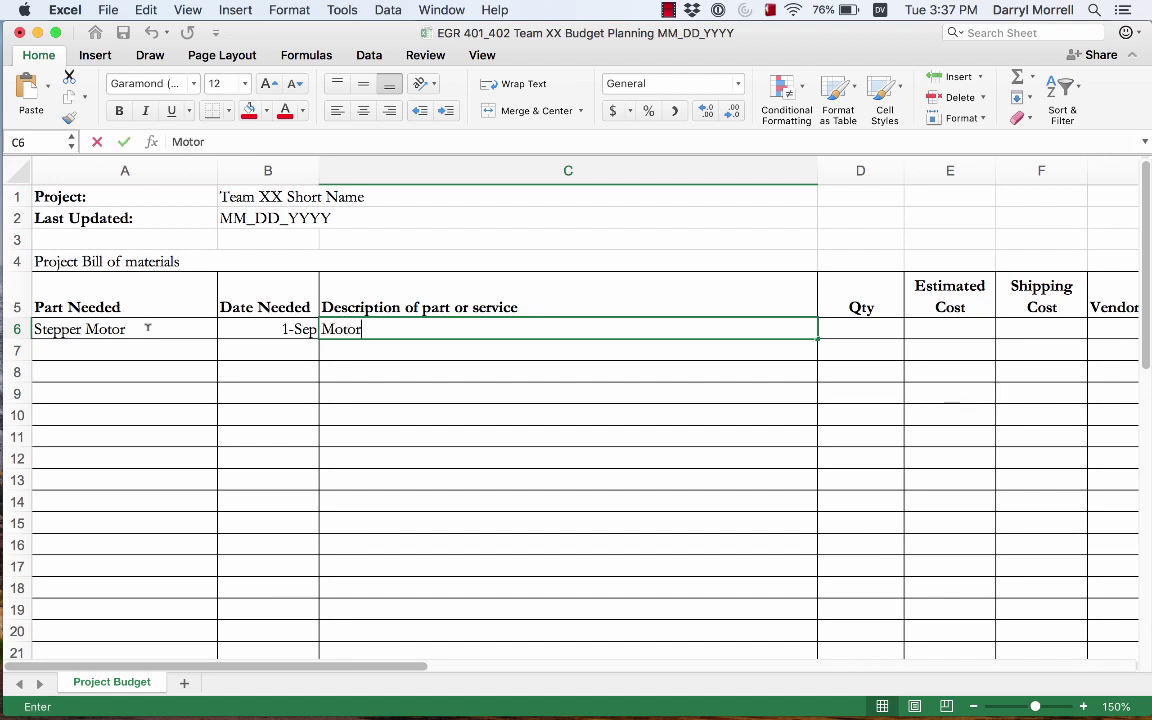
text(s A)
key(BackSpace)
text(R )
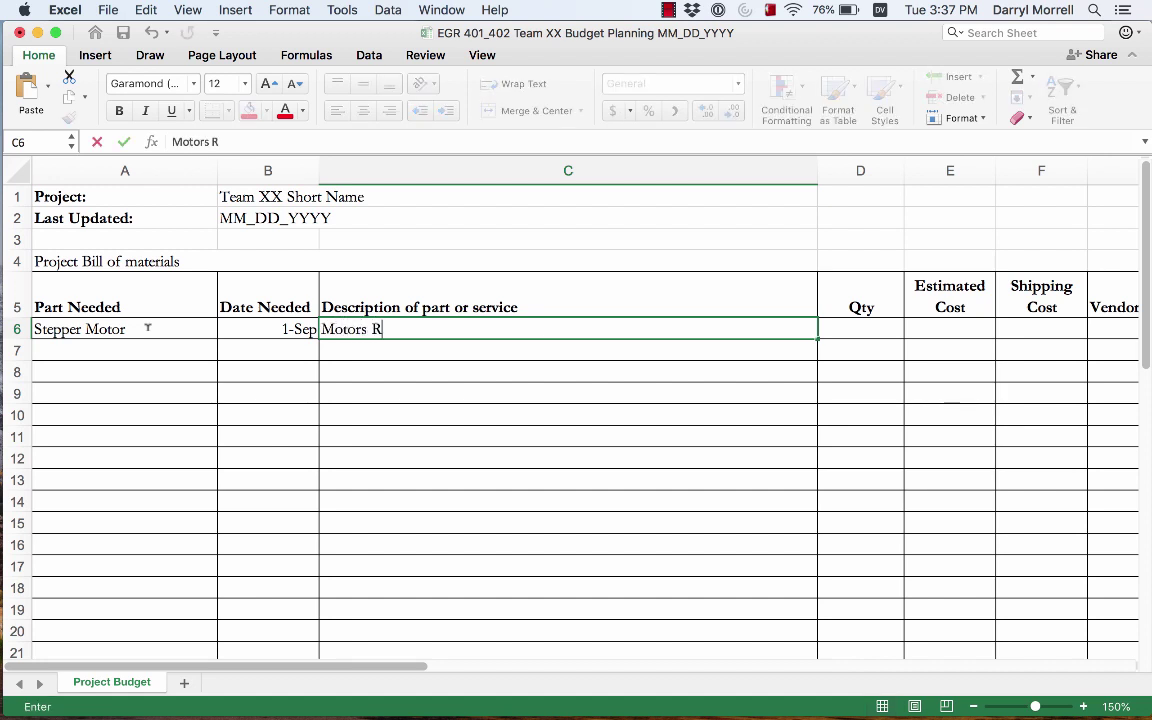
text(Us, Part n)
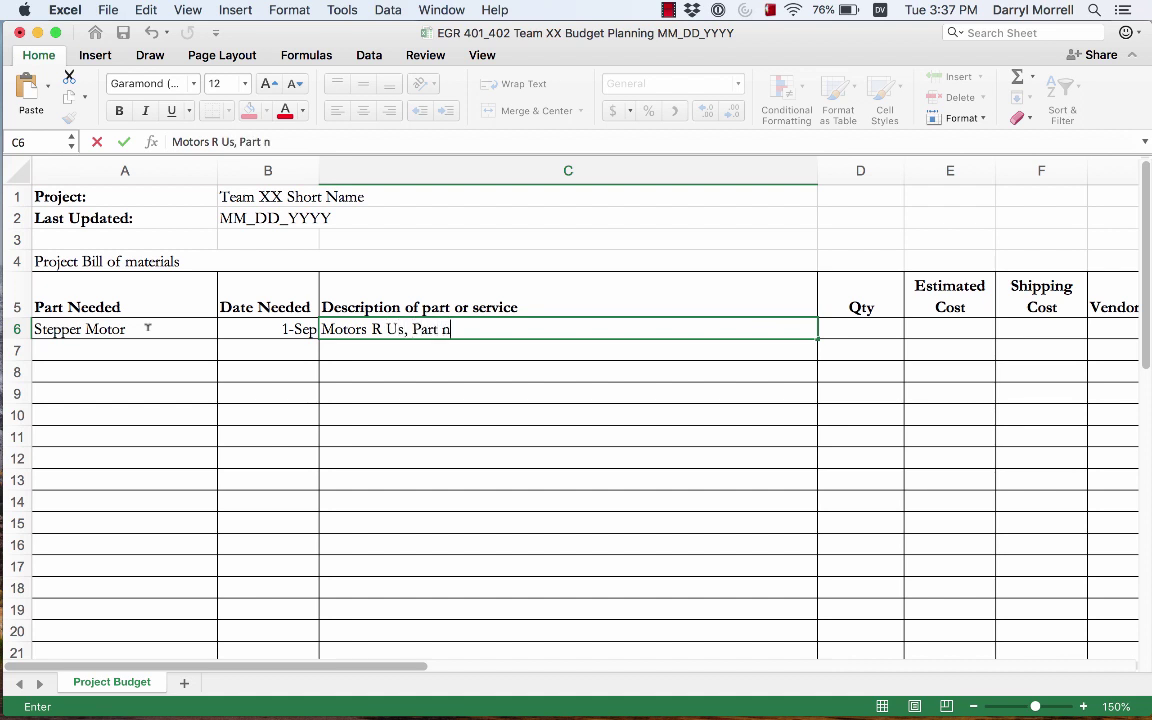
text(o 12345678)
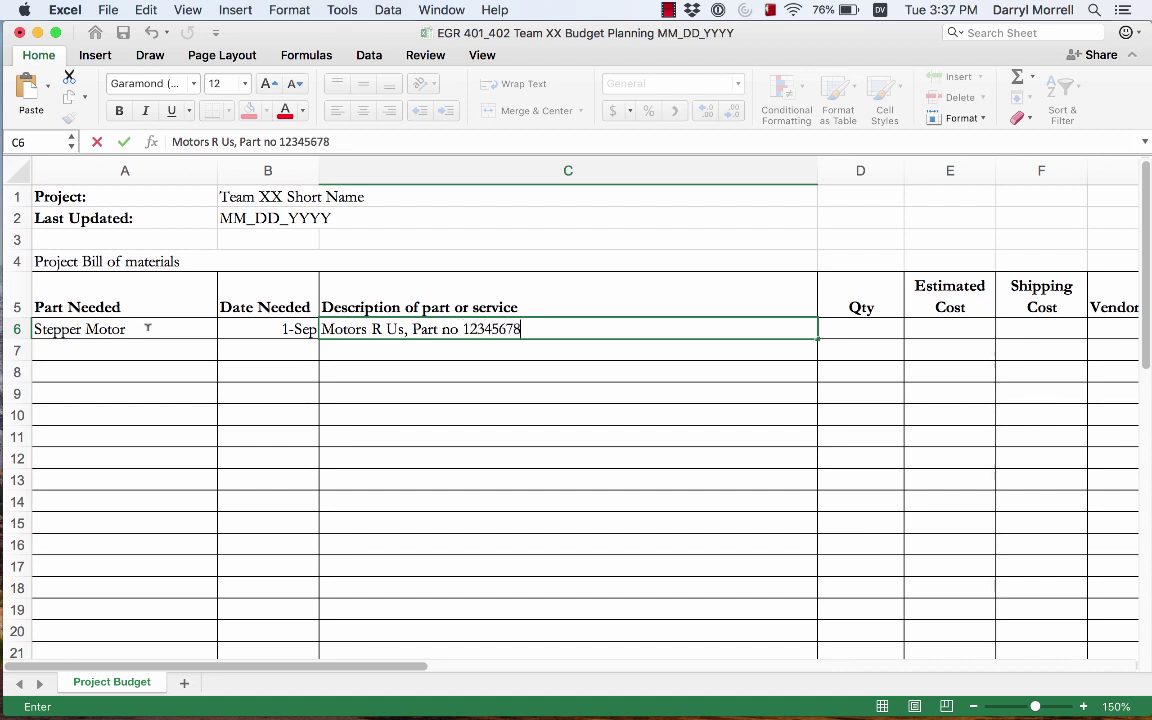
Fill in the stepper motor's quantity as 2, estimated cost as 200 and shipping cost as 40
click(858, 331)
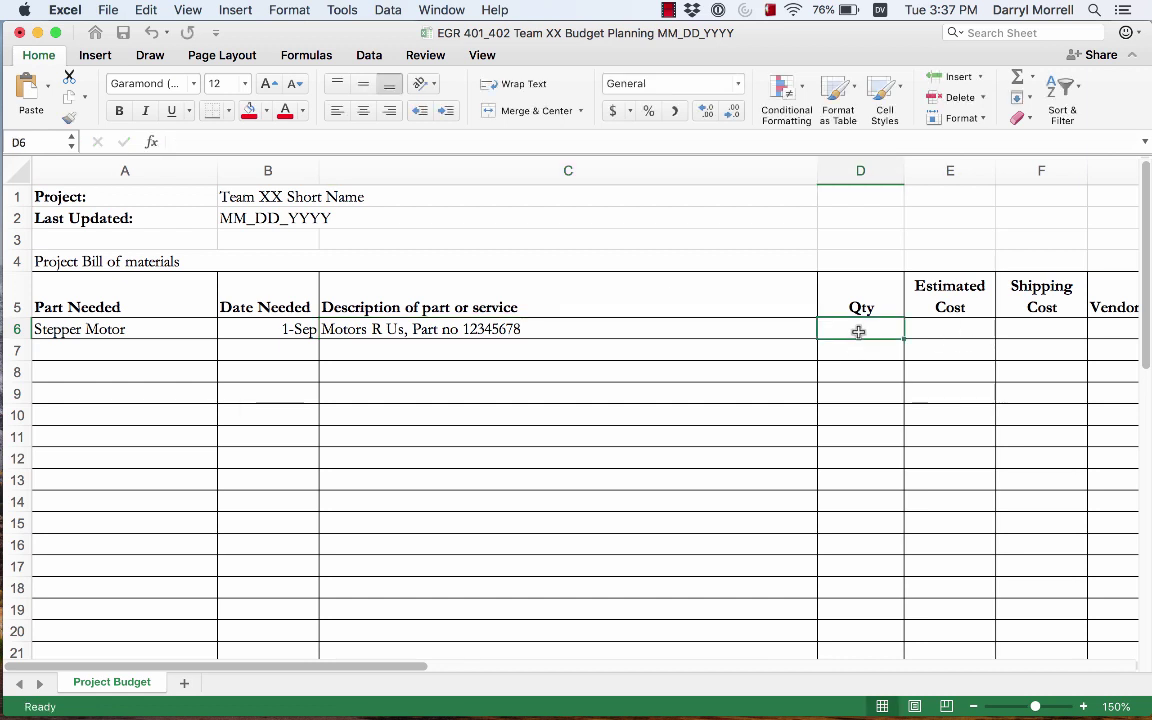
text(2)
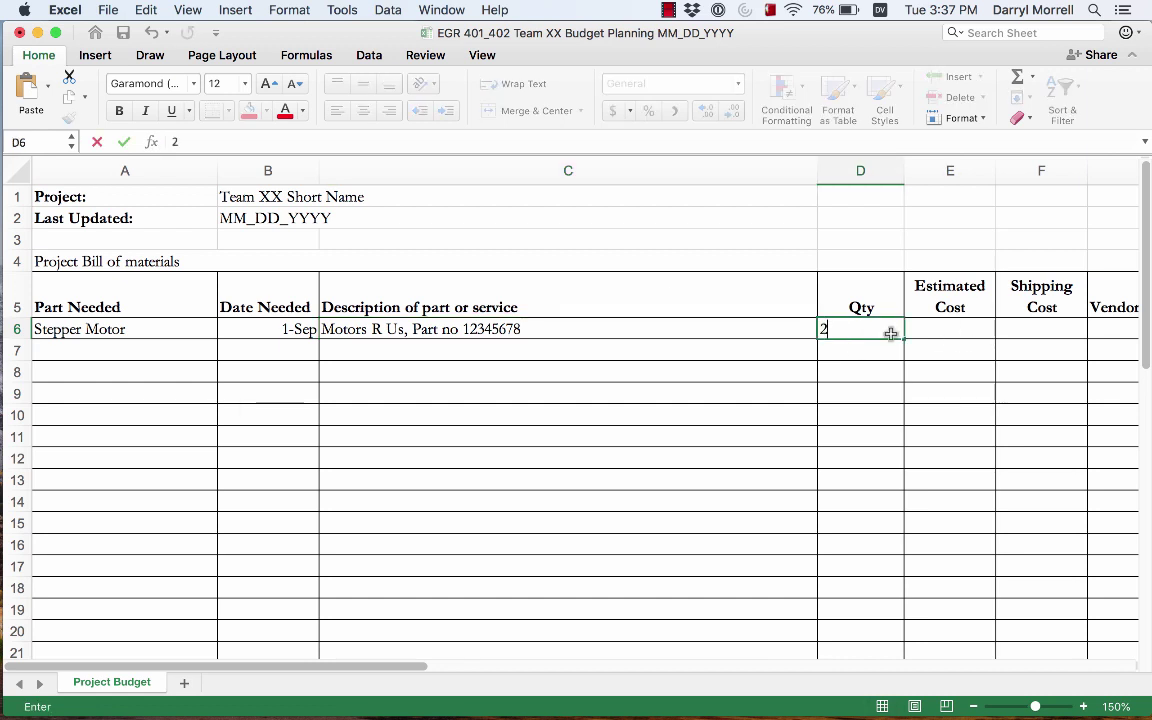
click(930, 335)
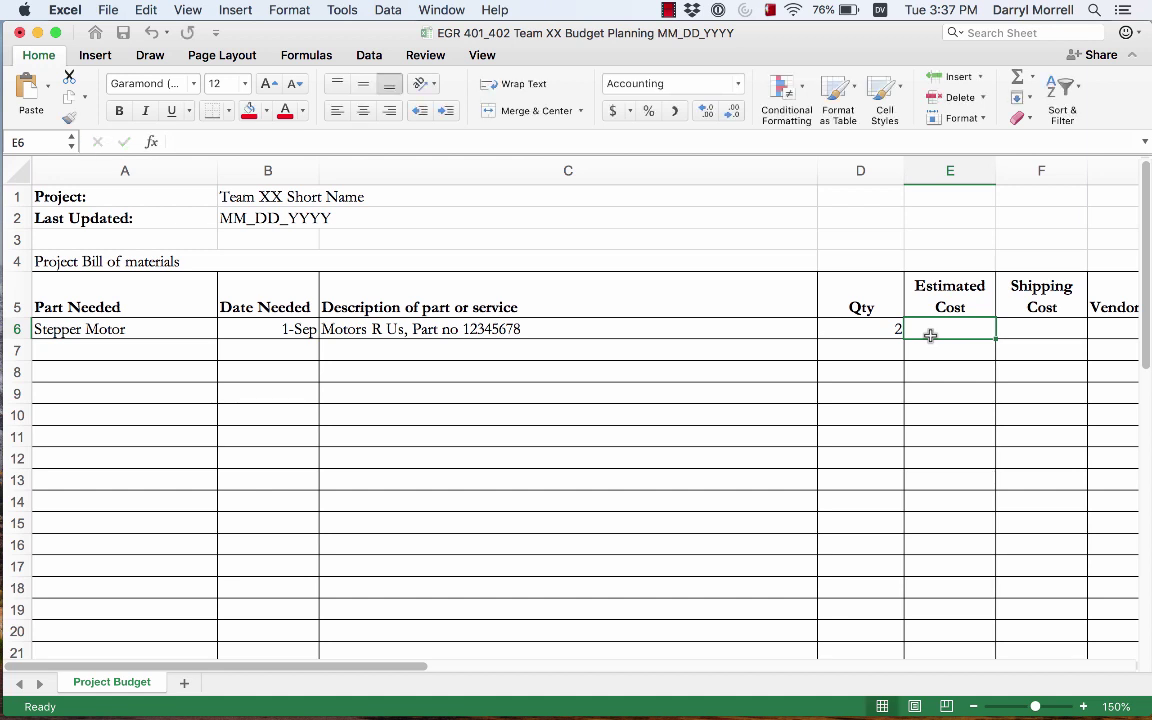
text(200)
key(Tab)
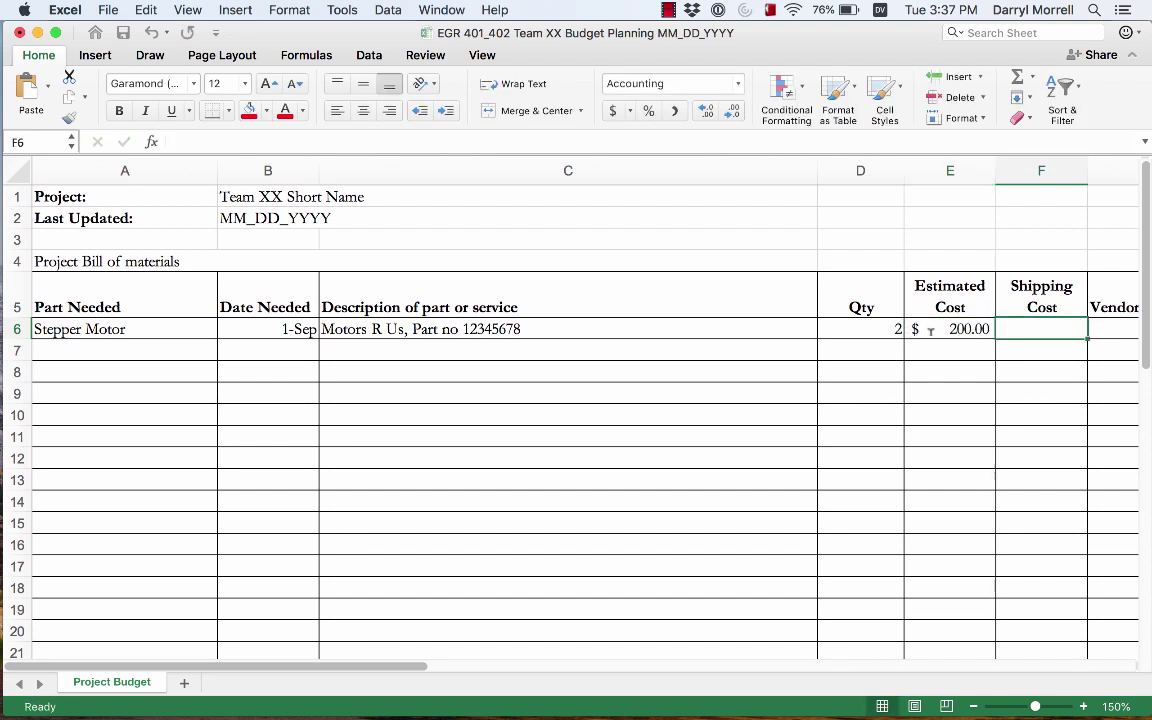
text(40)
key(Tab)
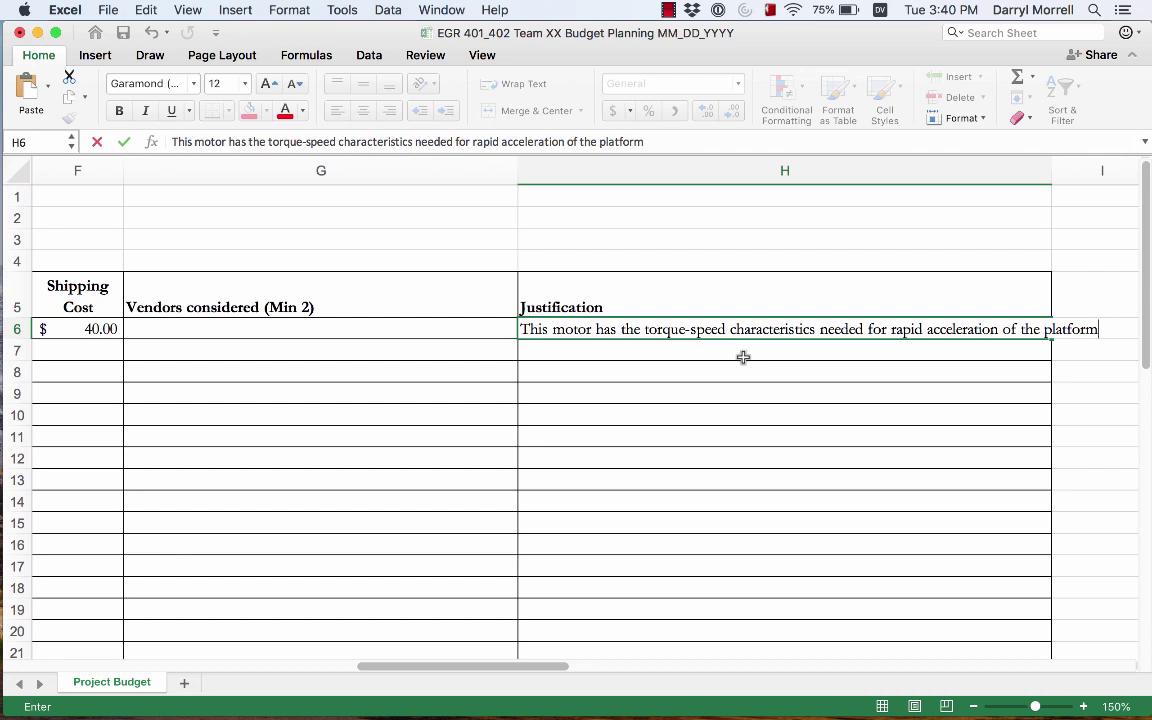
Add PCB components as the second part in row 7, with 15 September as the date needed
scroll(743, 357, left, 10)
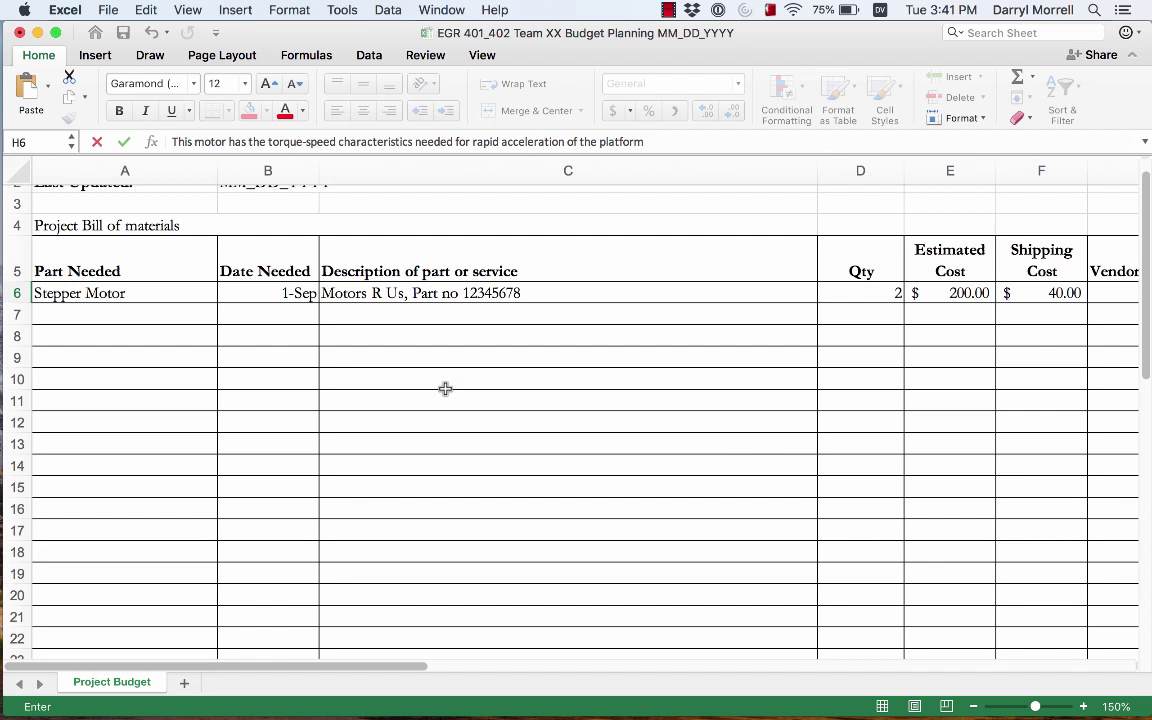
click(108, 315)
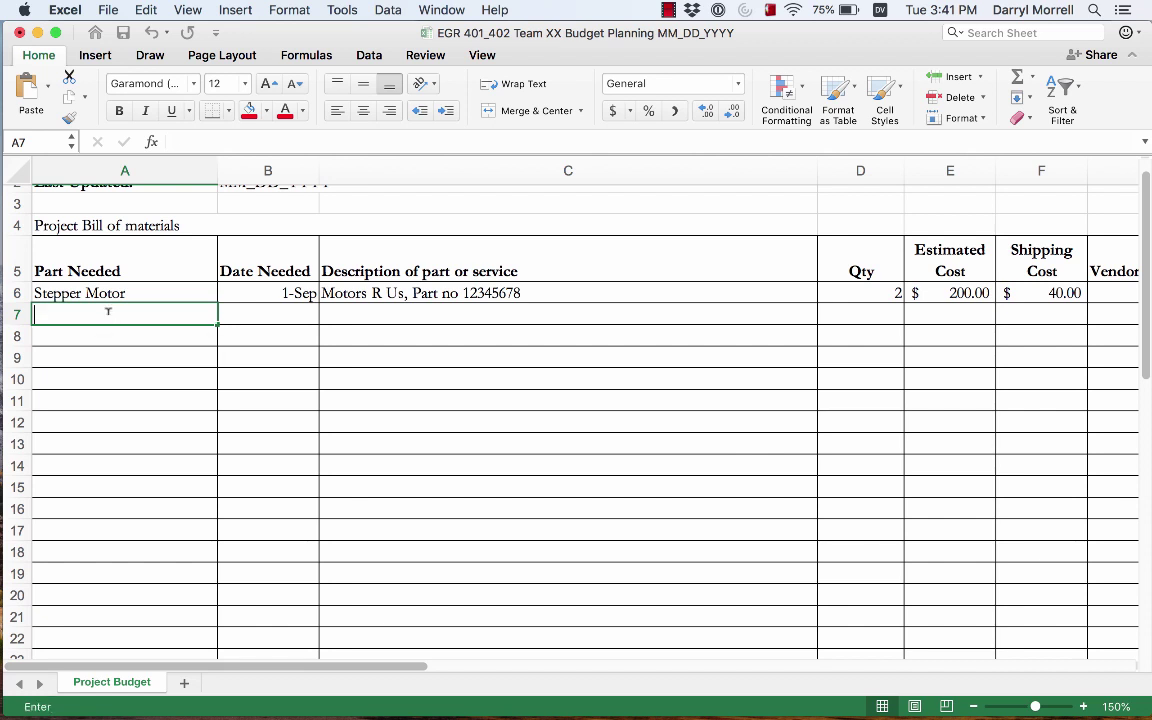
text(PCB com)
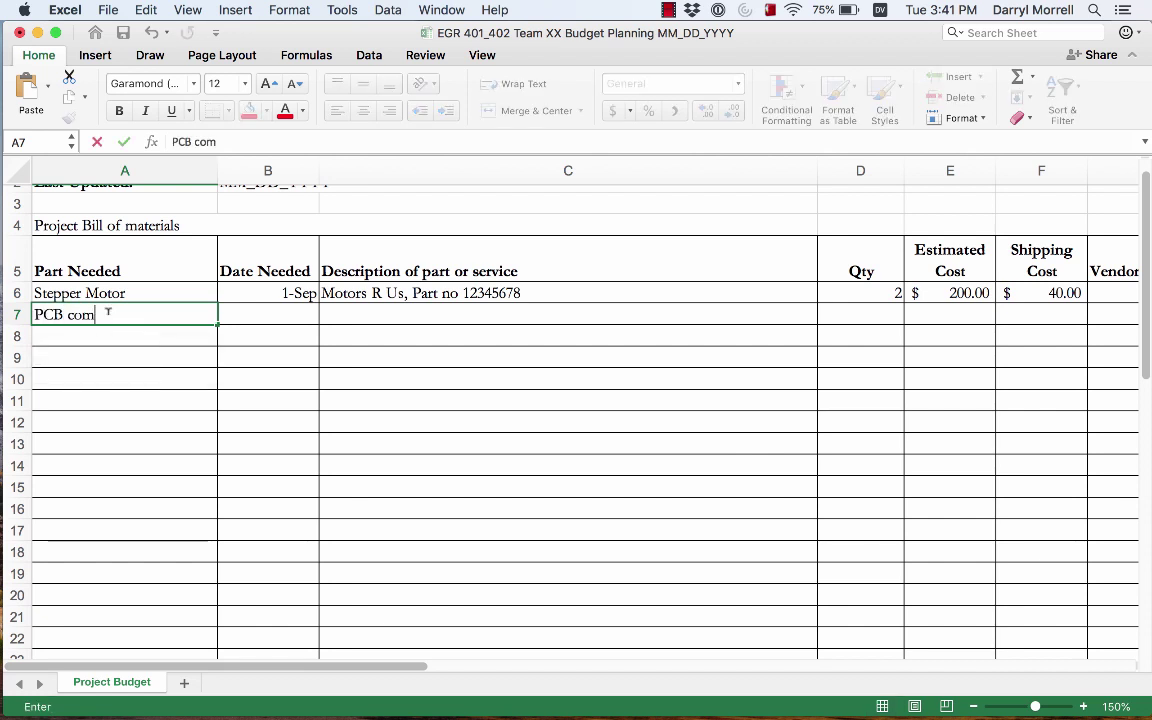
text(ponents)
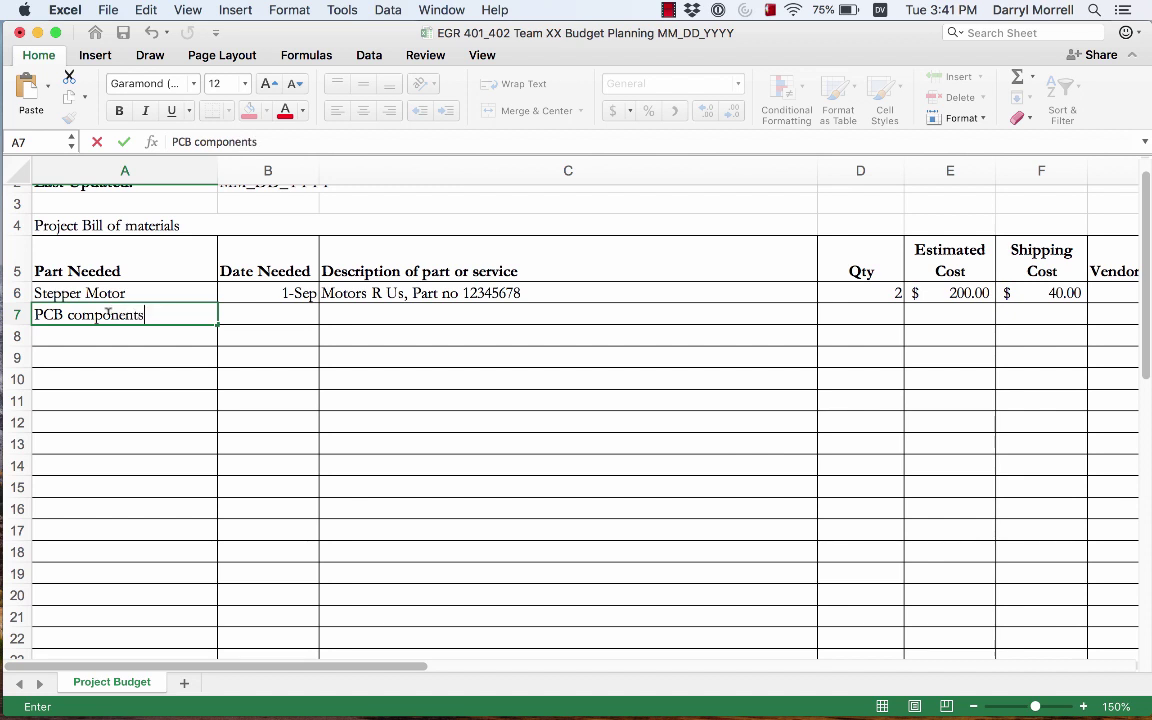
key(Tab)
text(1)
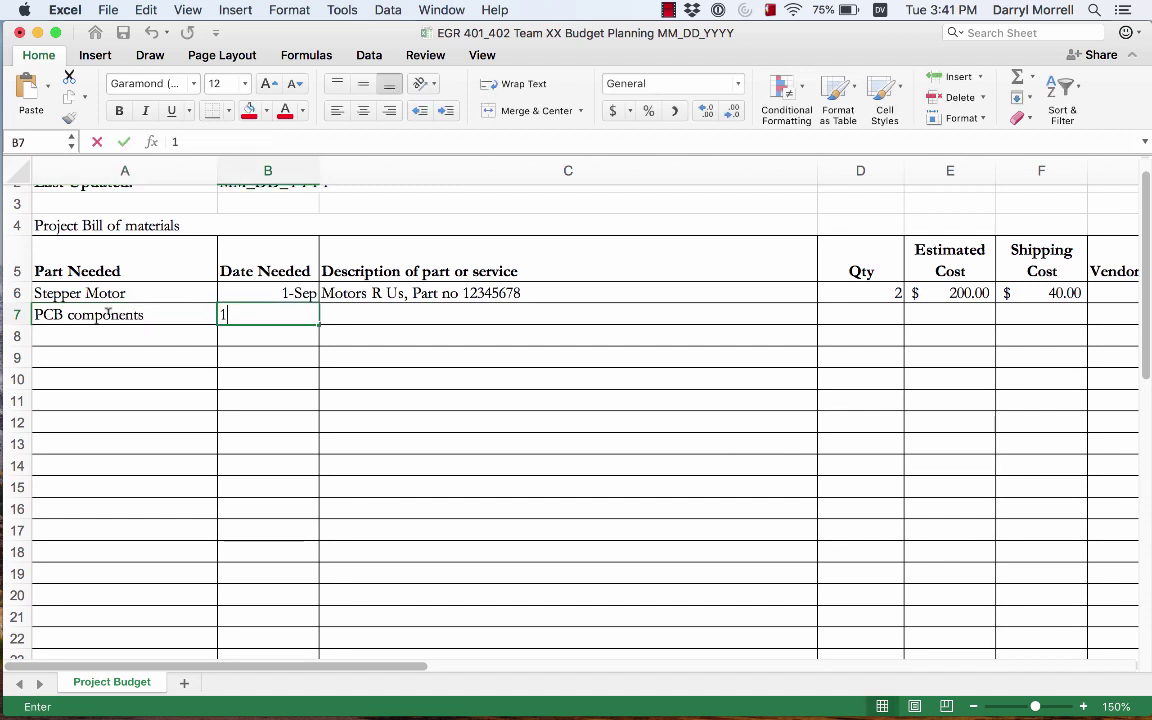
text(5 September)
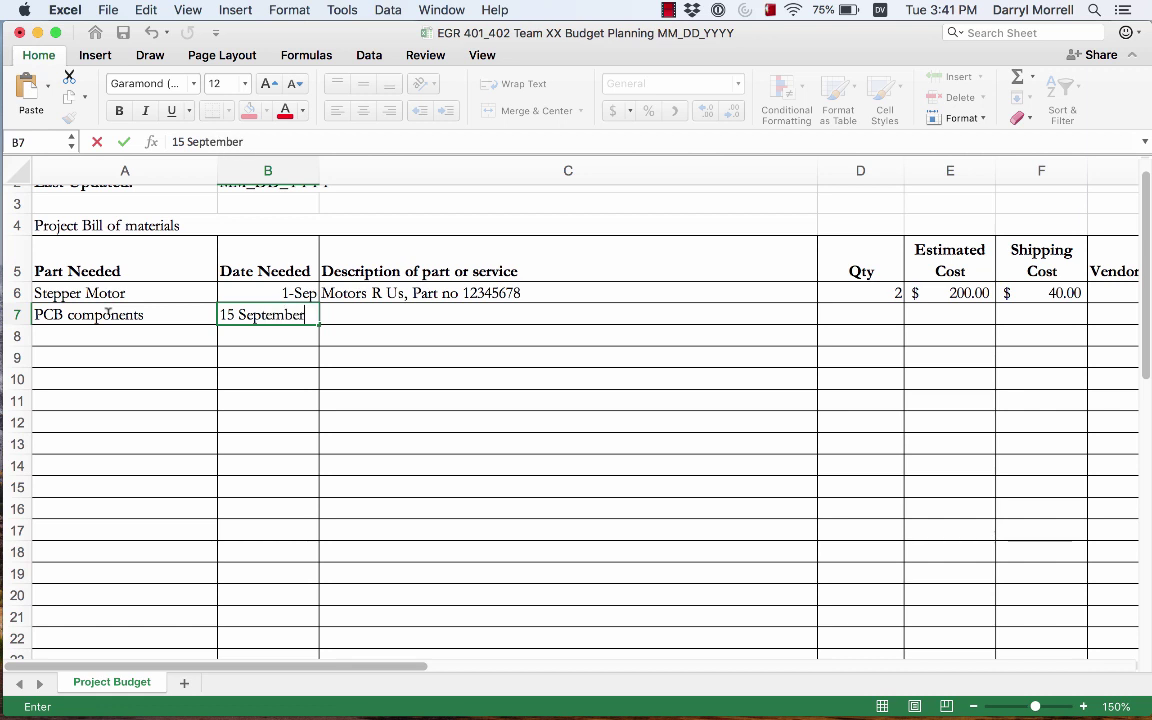
key(Tab)
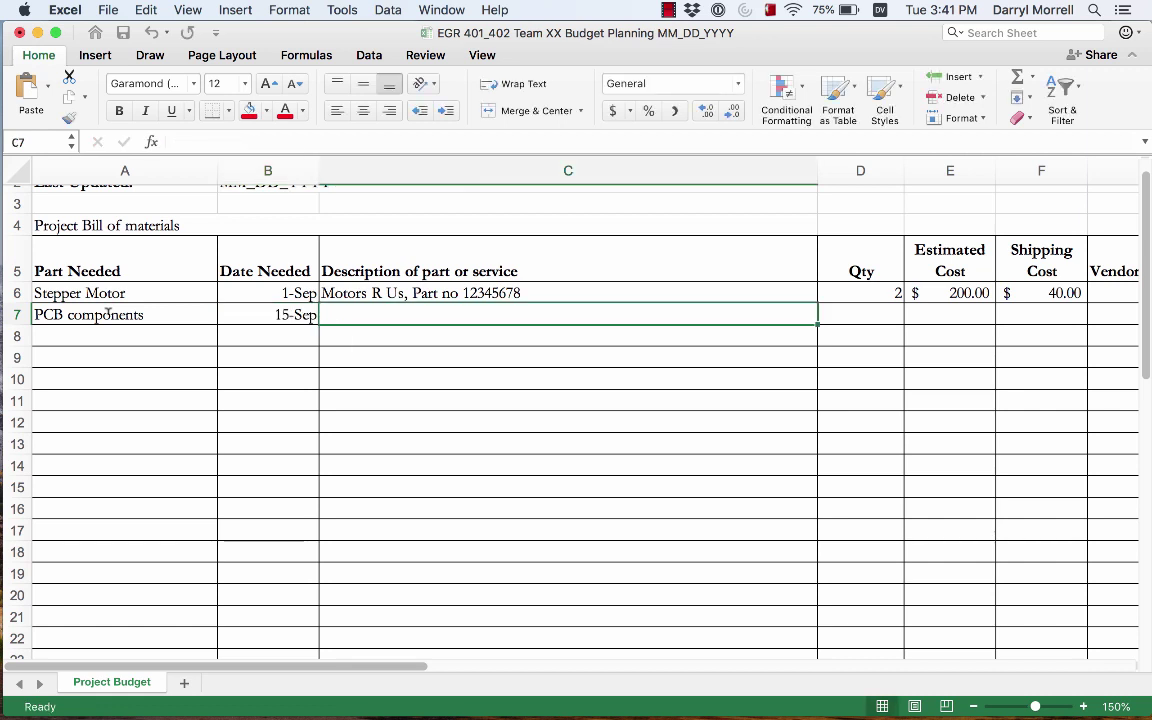
Describe the PCB components as "Resistors, capacitors, and other discrete components for the PCB"
text(Resi)
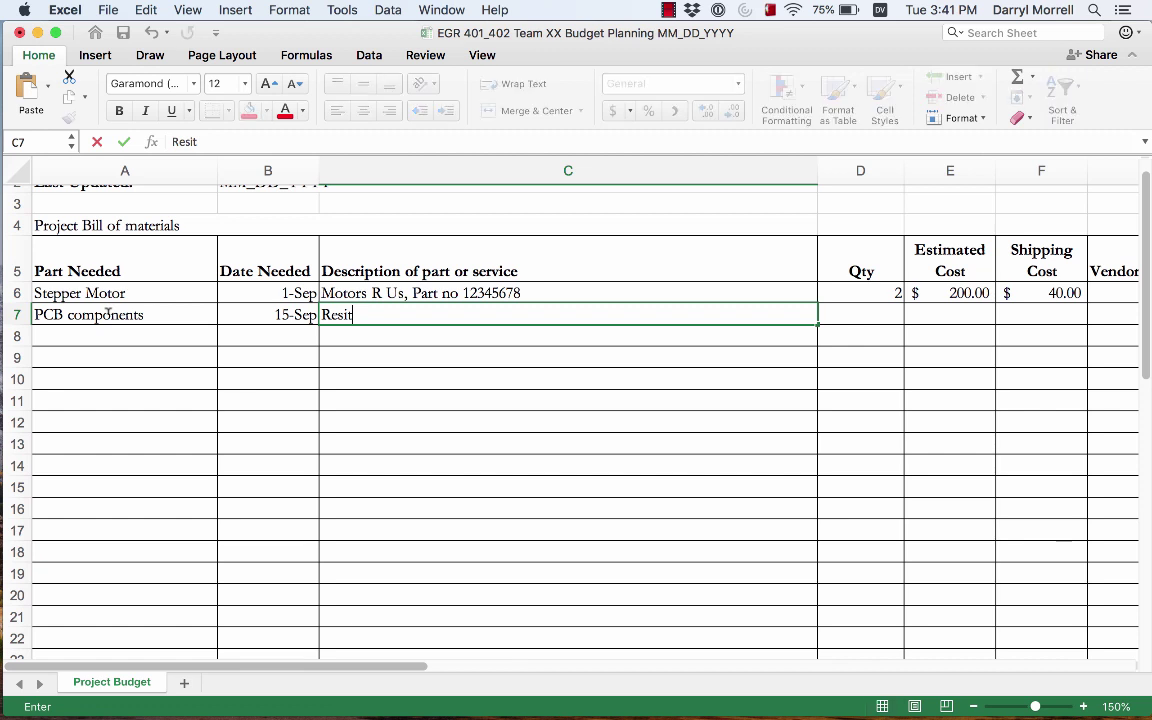
text(stors, ca)
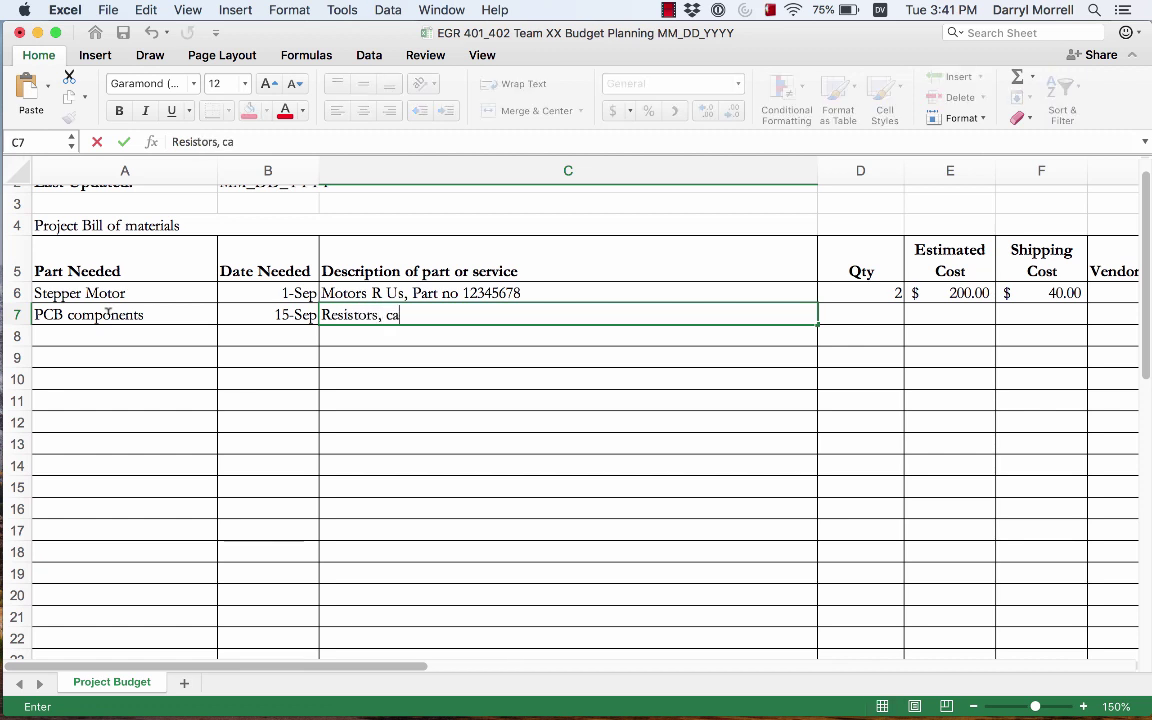
text(pacitors)
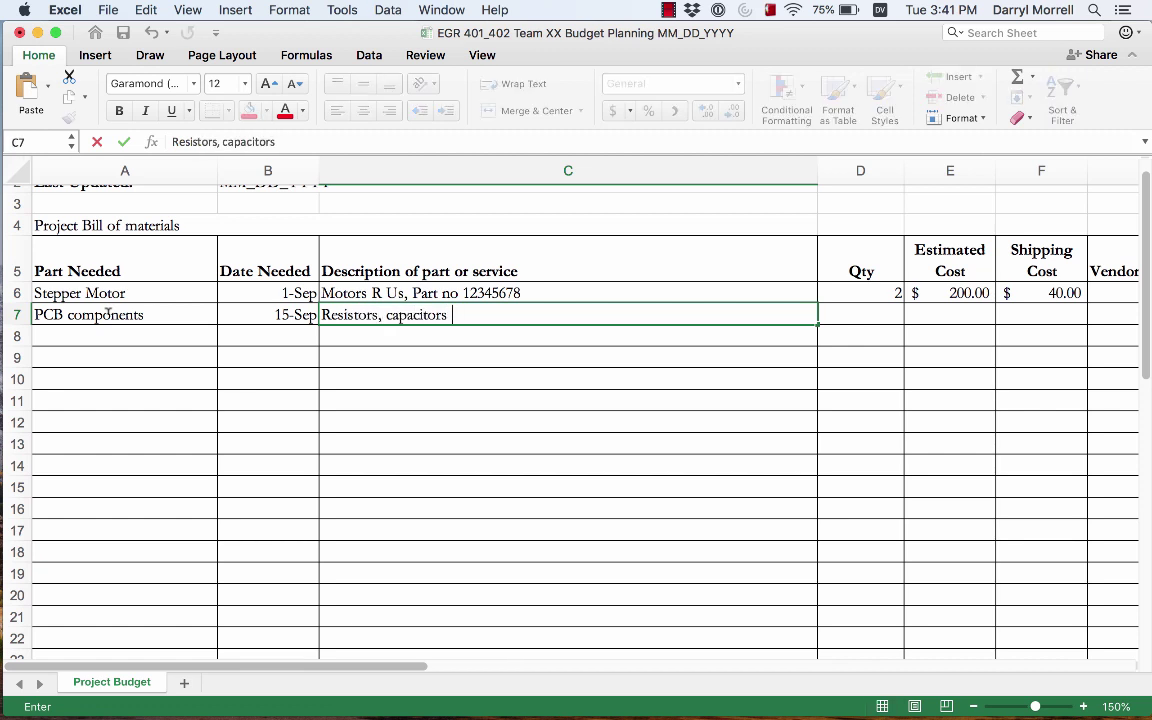
text(, and other di)
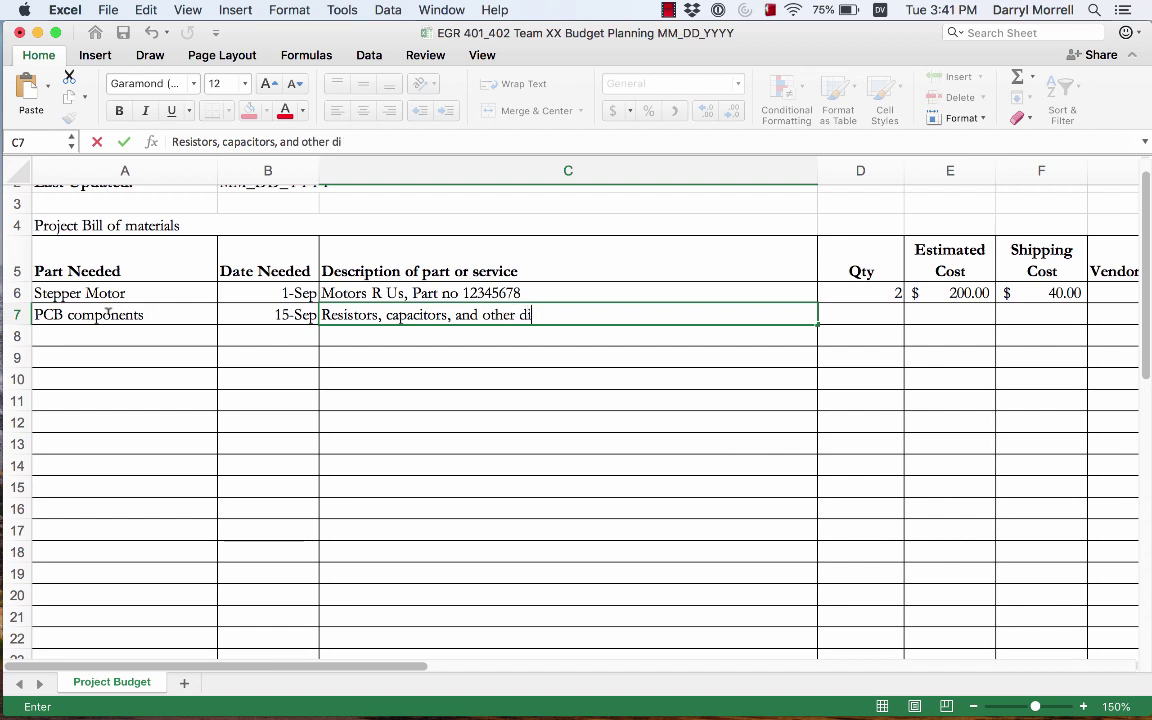
text(screte compo)
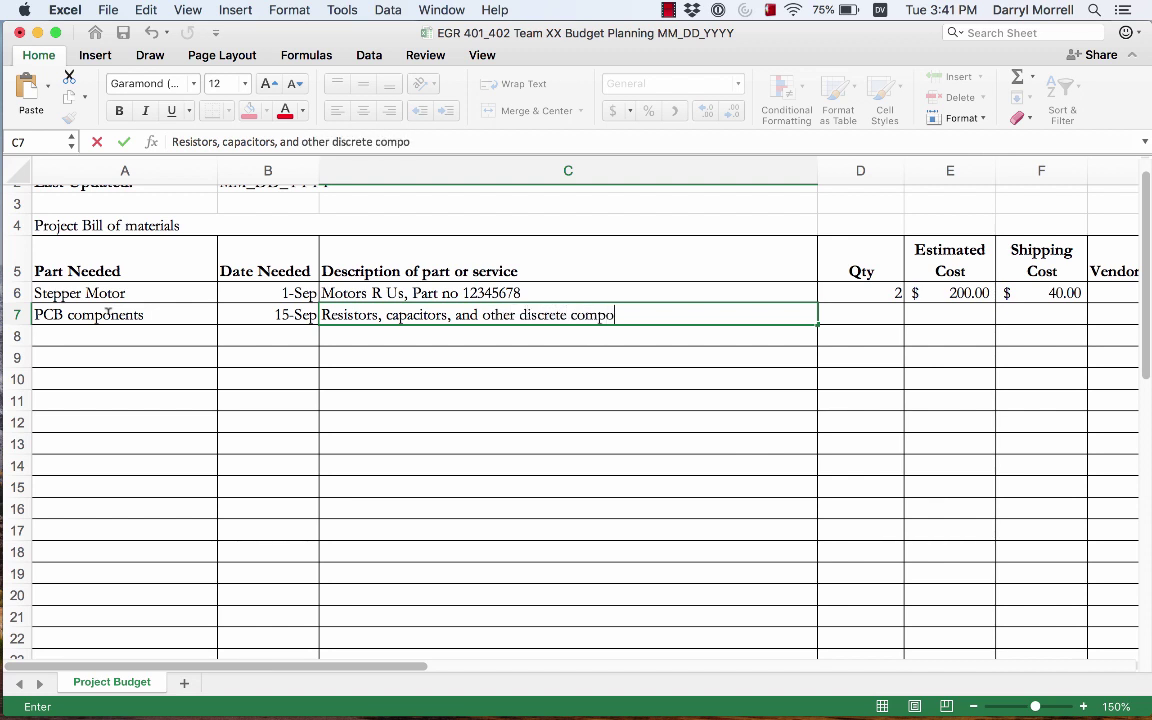
text(nents for the PCB)
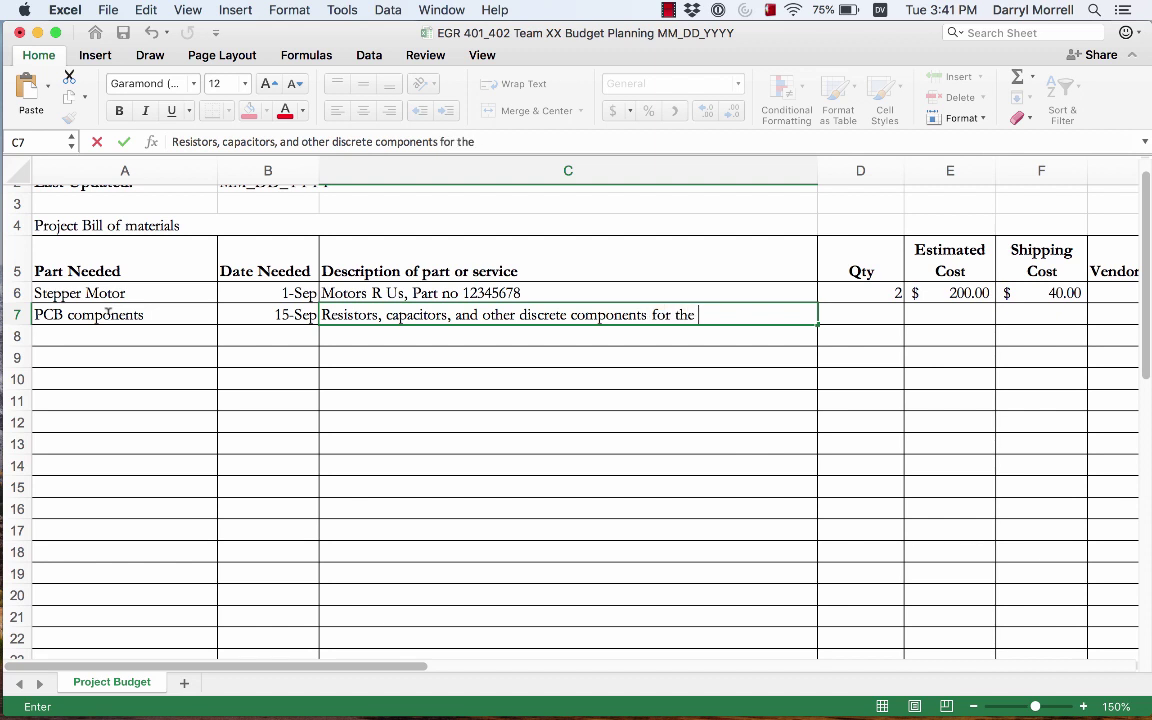
key(Tab)
Leave the PCB components' quantity blank and enter an estimated cost of 40 and a shipping cost of 10
key(Tab)
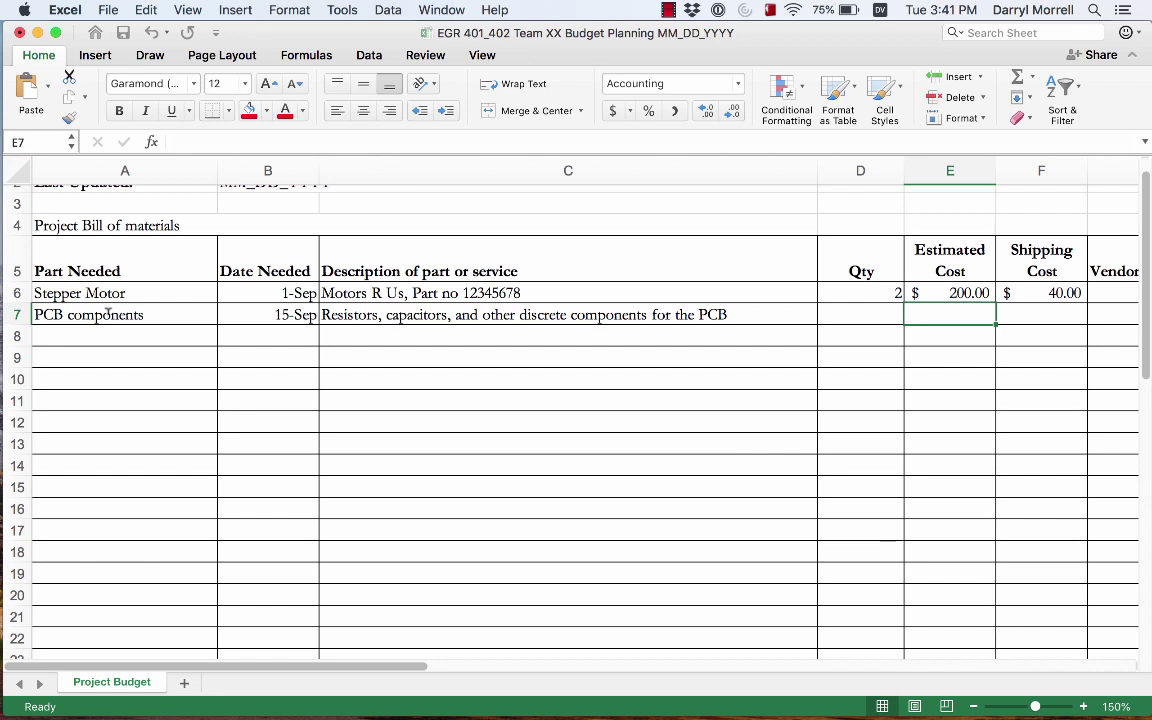
text(40)
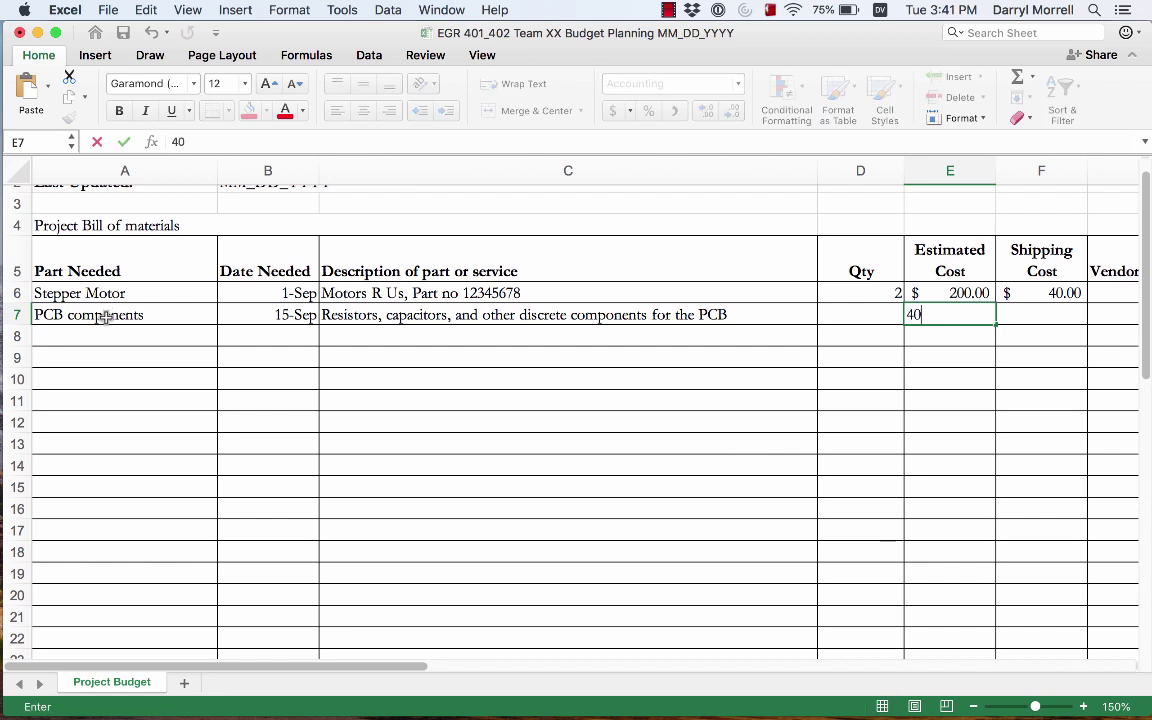
key(Tab)
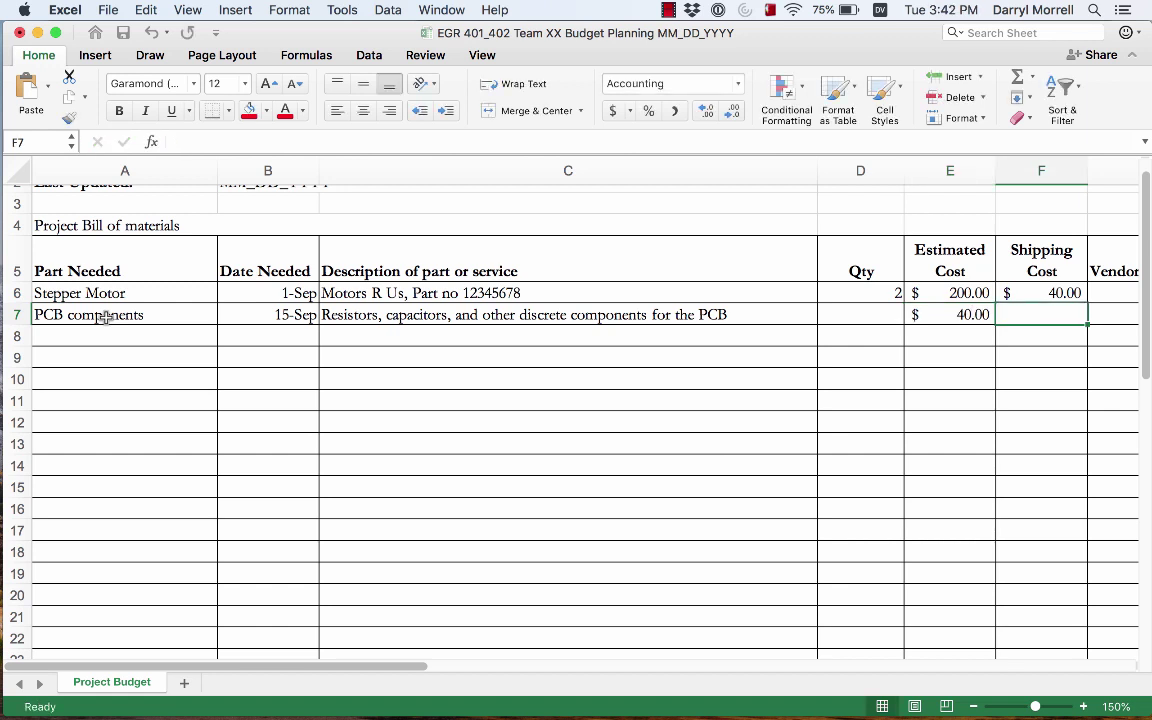
text(10)
key(Tab)
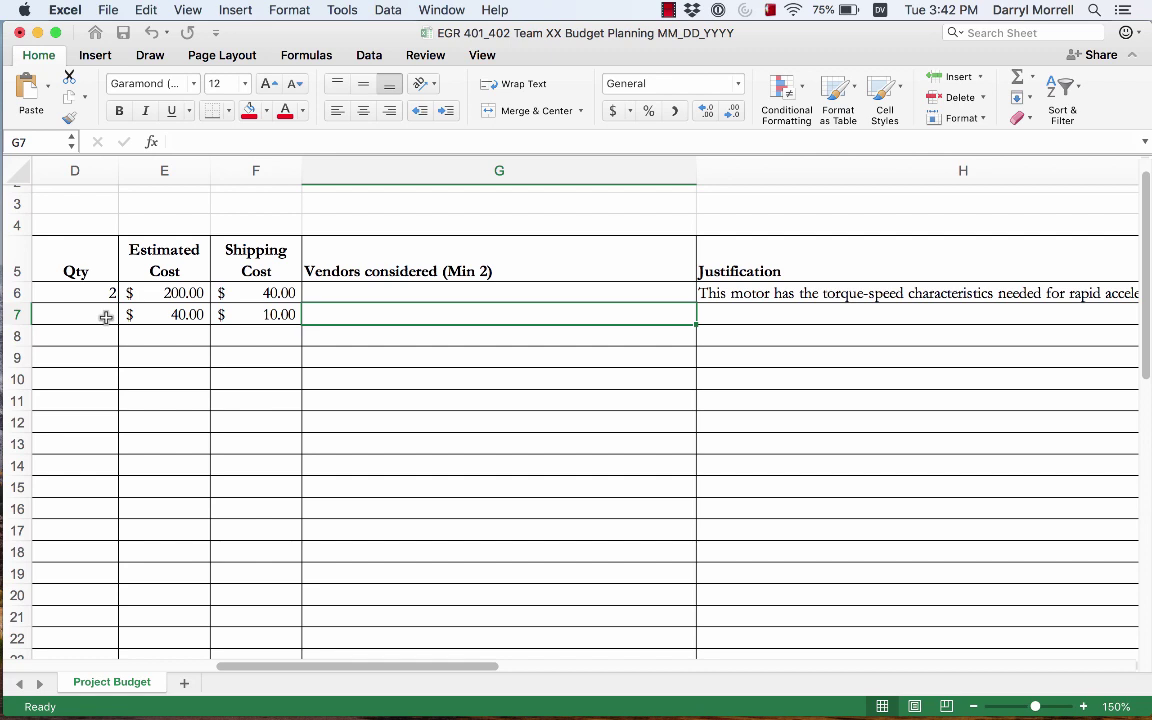
Check the estimated cost, shipping and combined totals beneath the bill of materials, and return to the top of the sheet
scroll(106, 317, left, 5)
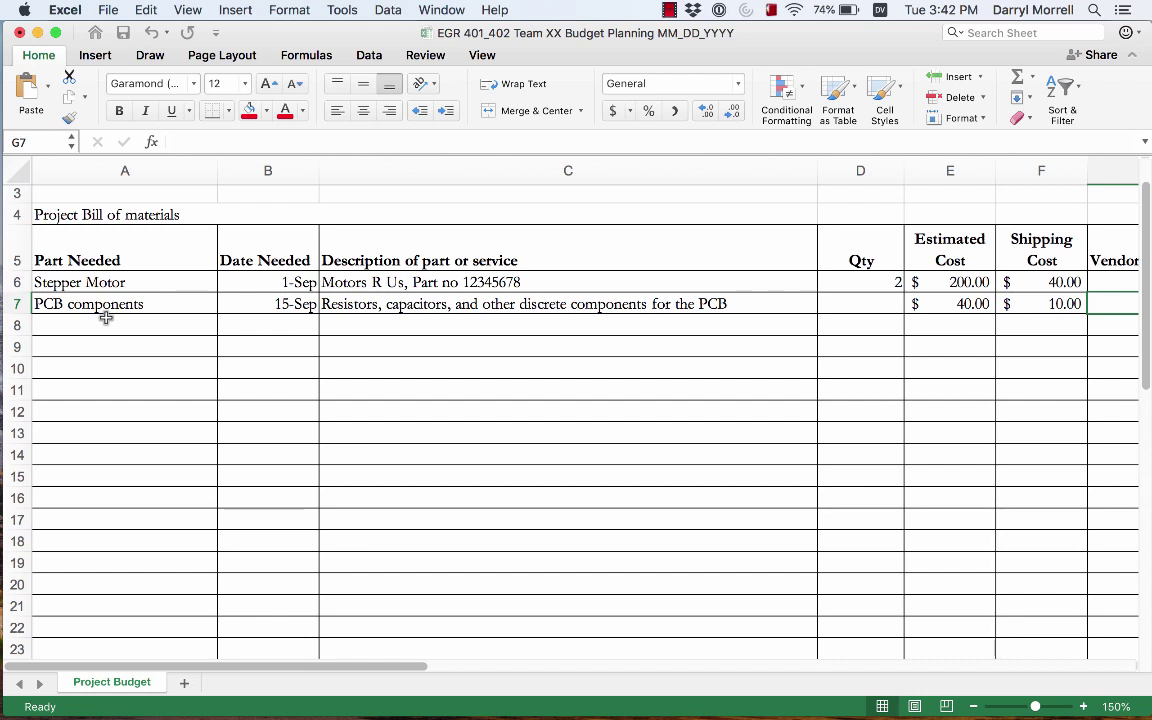
scroll(558, 368, down, 6)
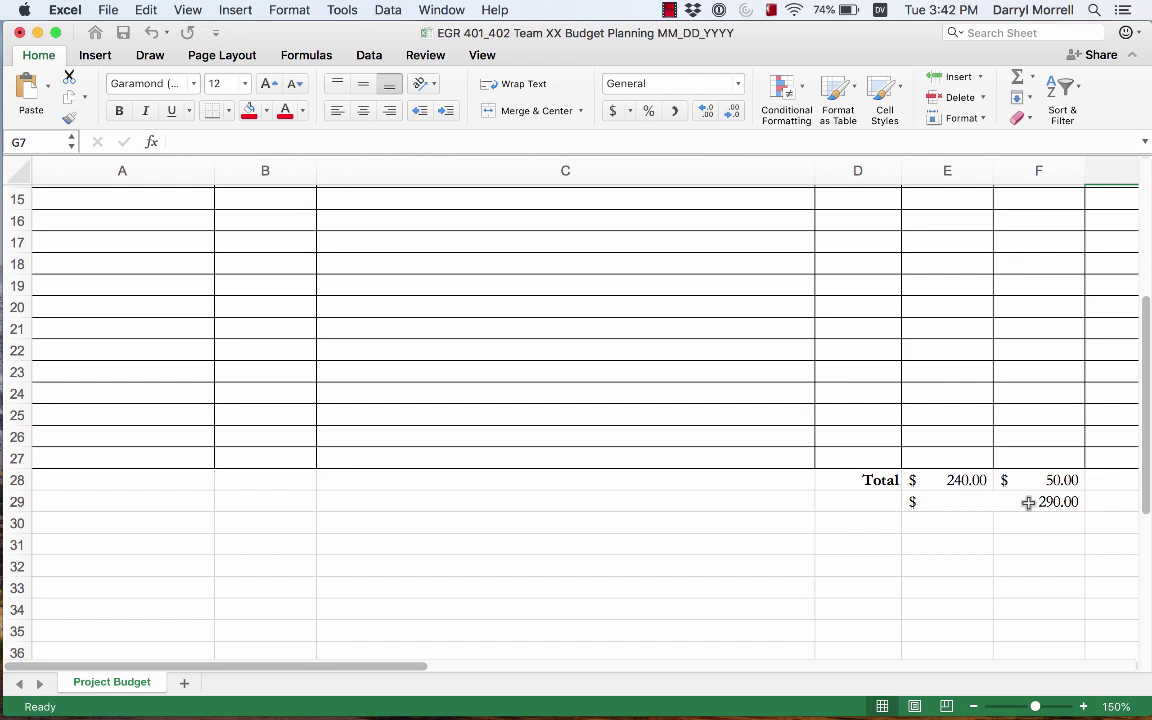
scroll(1028, 503, up, 5)
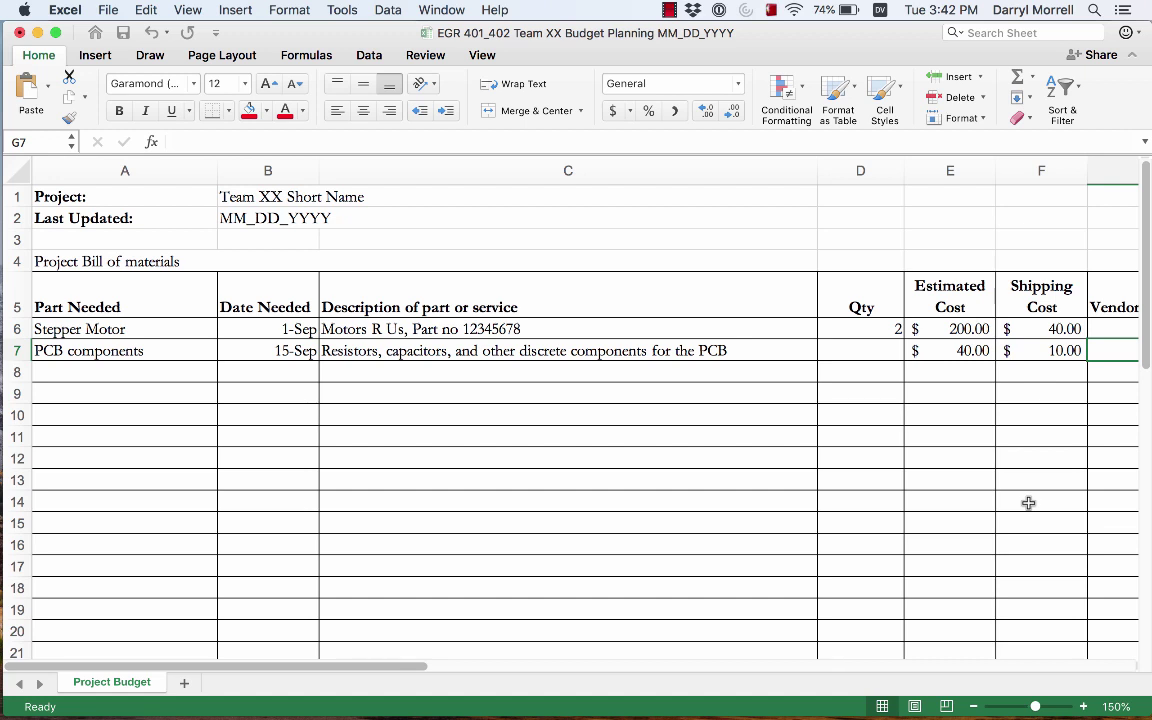